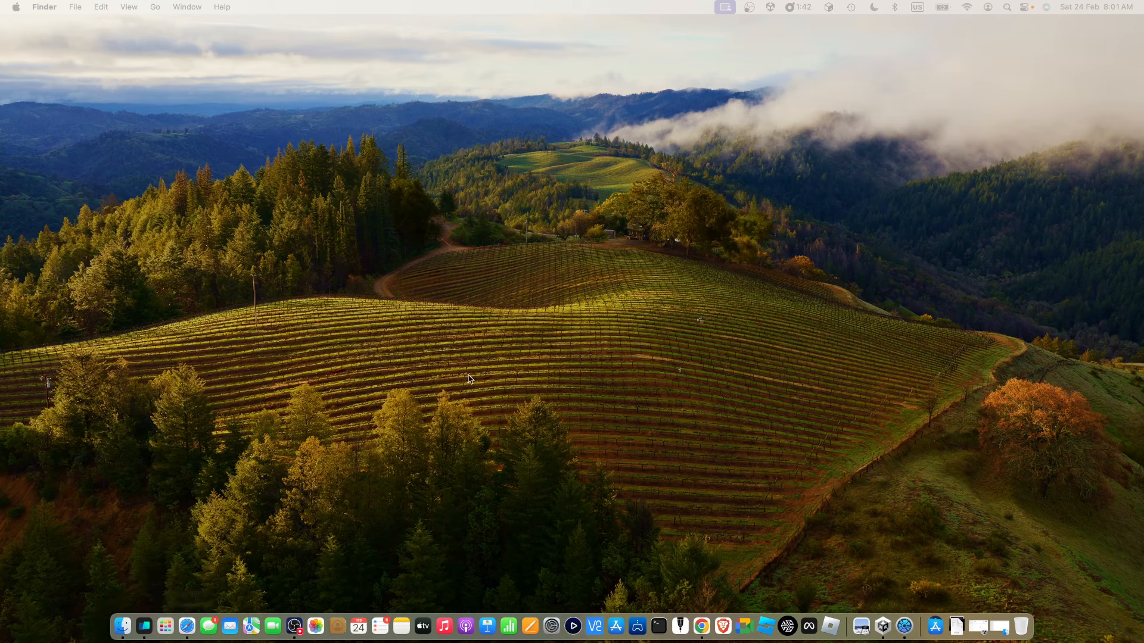
# - Switch to Chrome and start creating a new repository from the GitHub repositories page
pyautogui.click(701, 623)
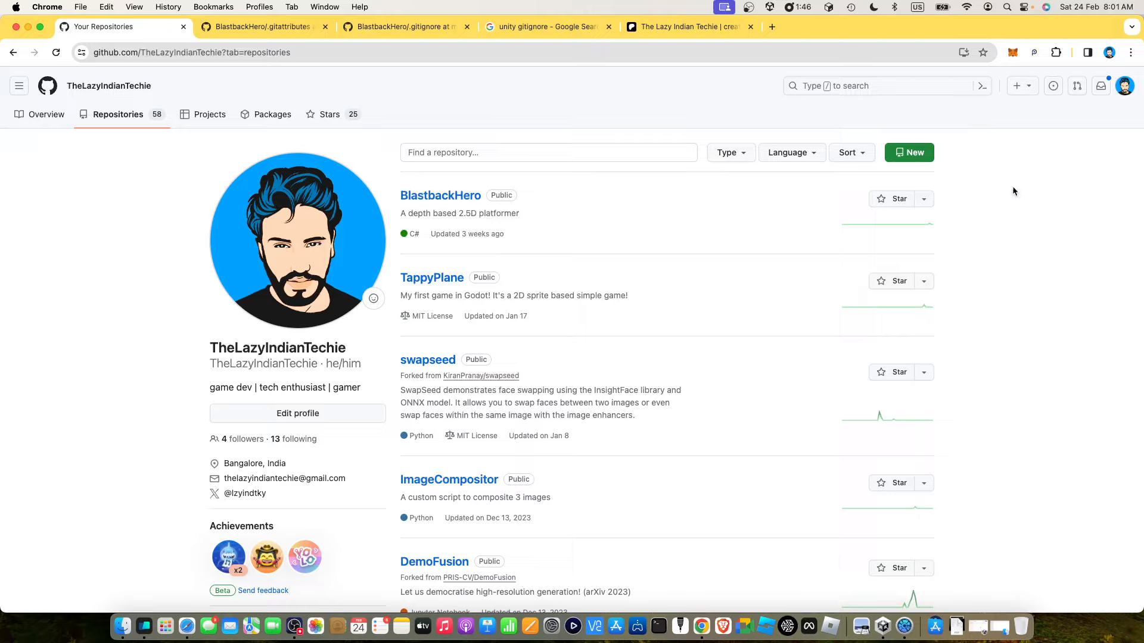
pyautogui.click(379, 50)
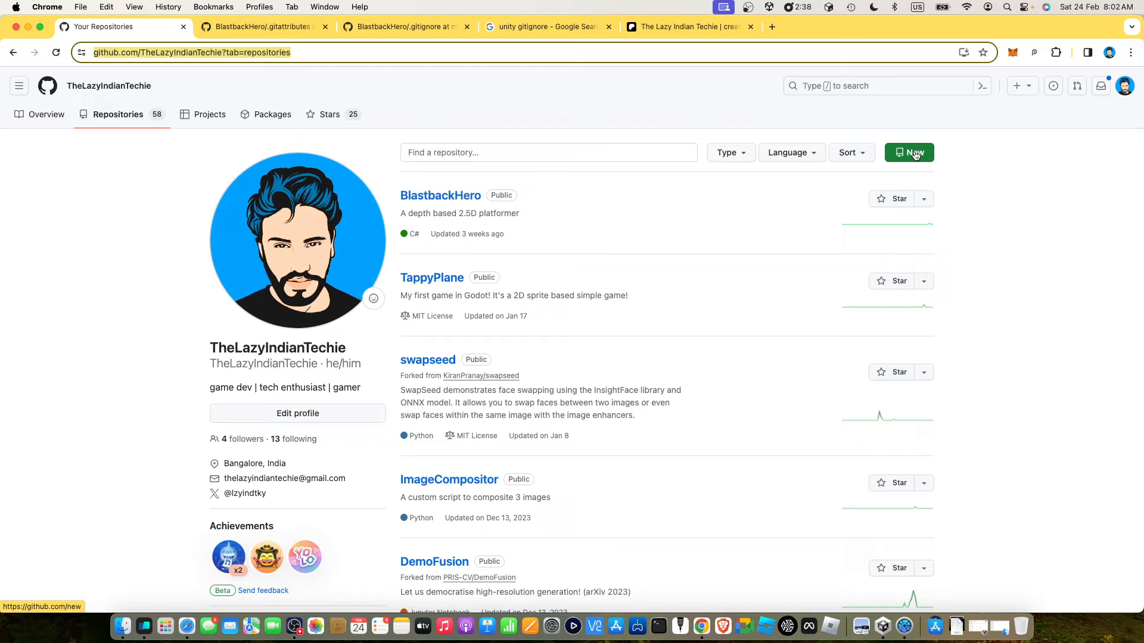
pyautogui.click(915, 154)
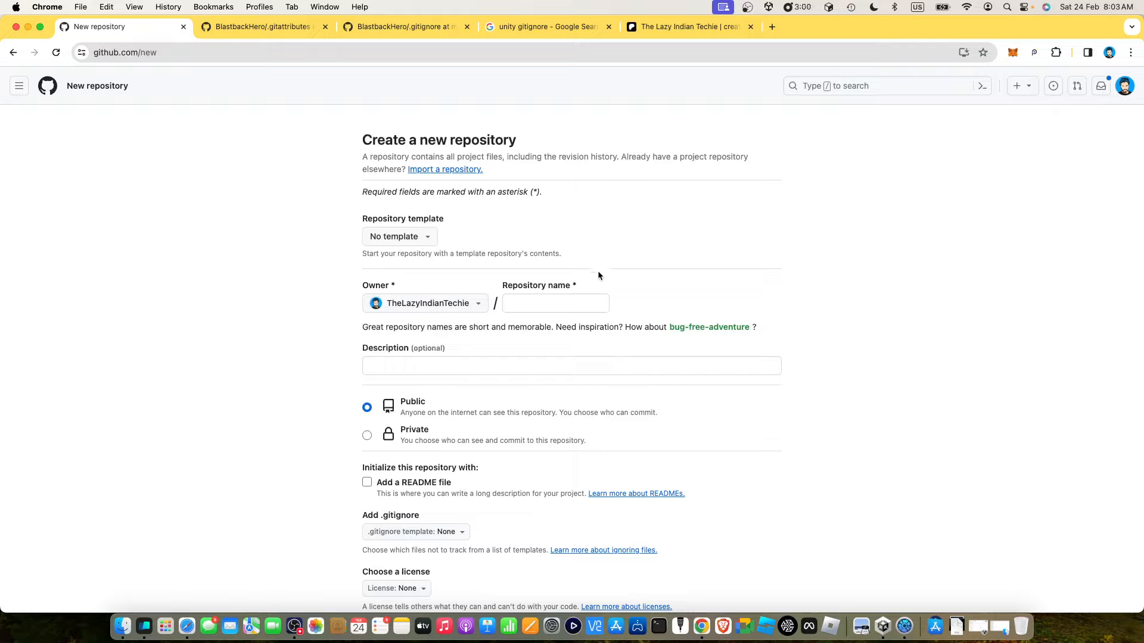
pyautogui.click(531, 304)
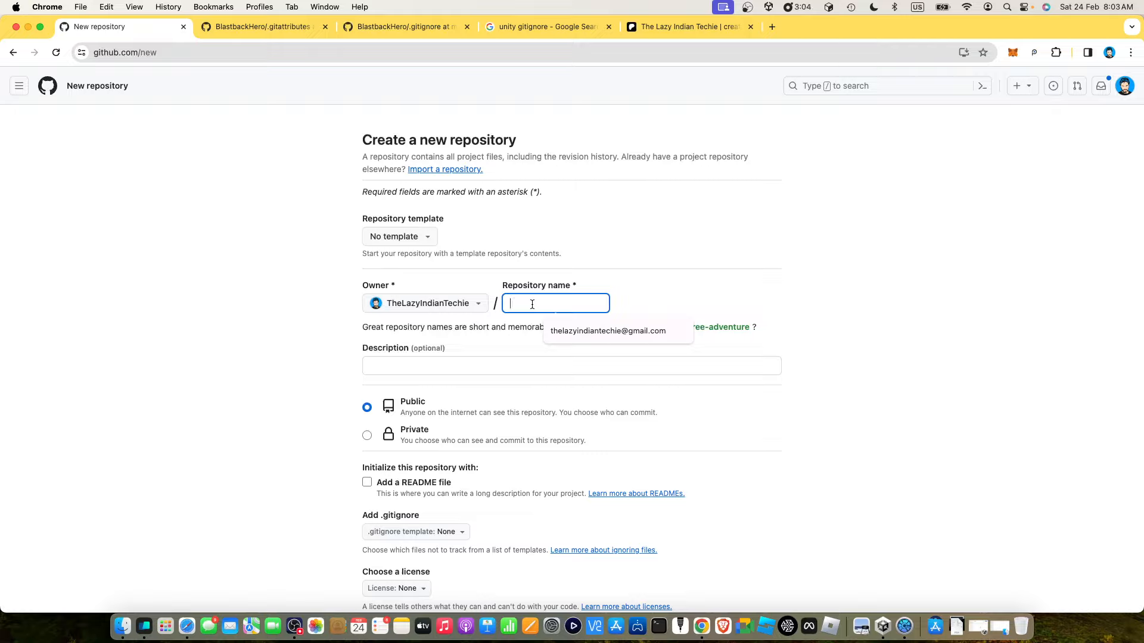
pyautogui.click(419, 237)
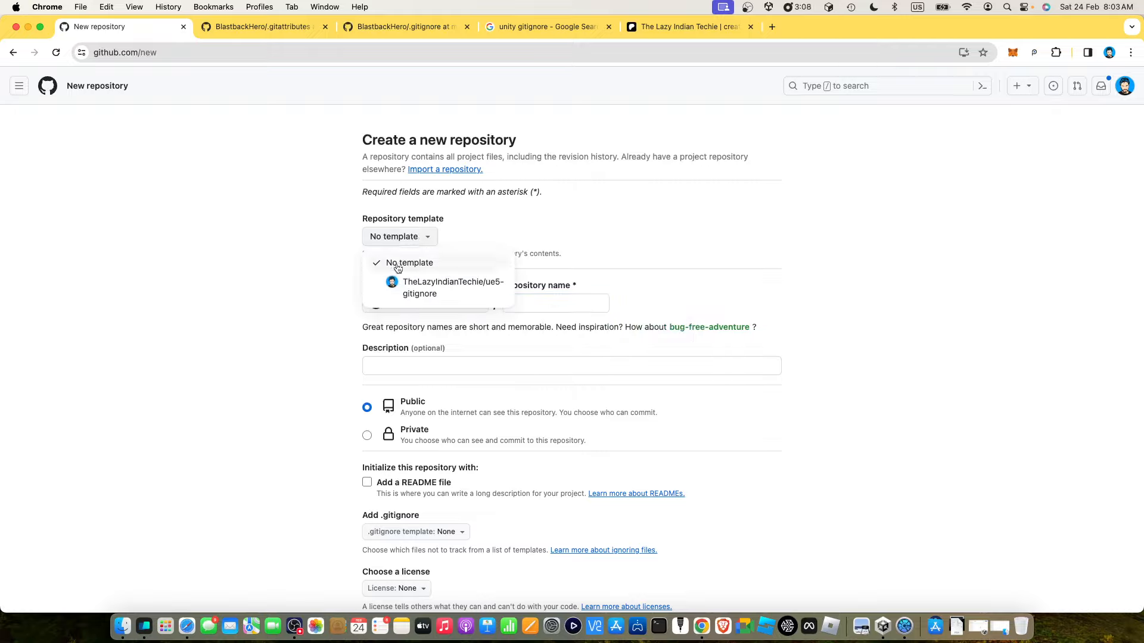
pyautogui.click(279, 302)
# - Name the new repository UnityTutorial
pyautogui.click(562, 303)
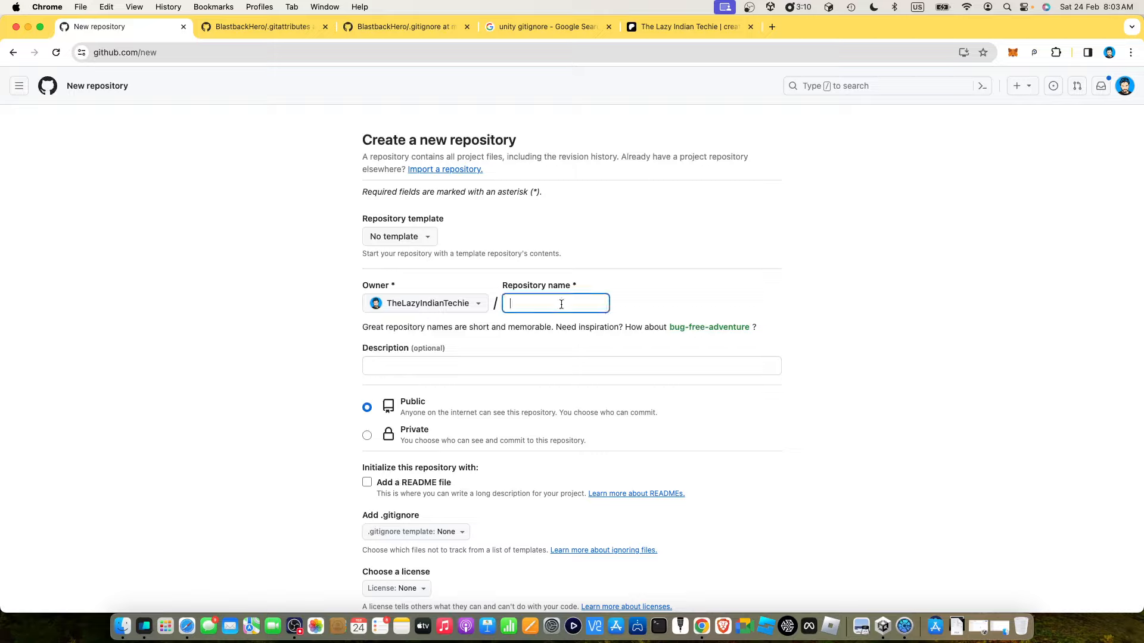
pyautogui.write('Unity')
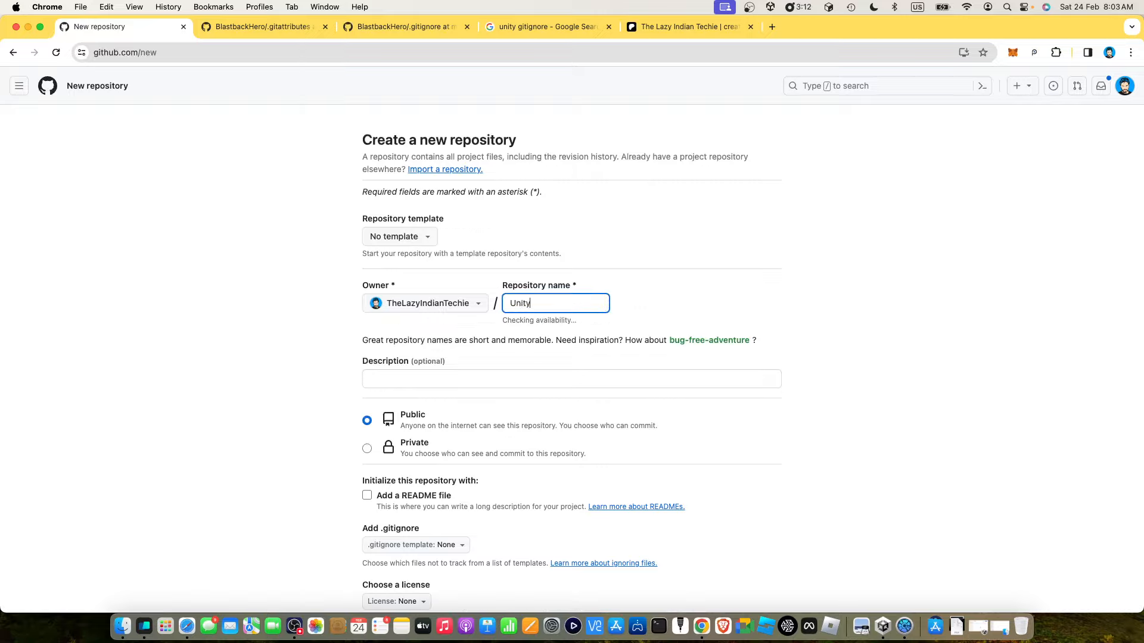
pyautogui.write('GitTutorial')
pyautogui.press('super+a')
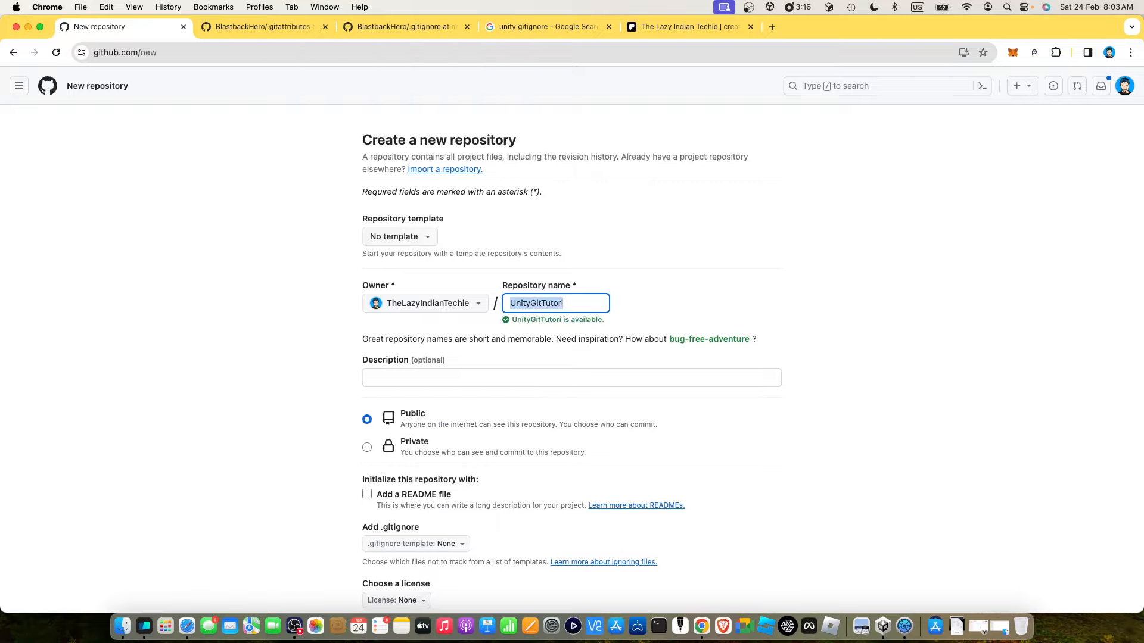
pyautogui.write('Yn')
pyautogui.press('BackSpace')
pyautogui.press('BackSpace')
pyautogui.write('UnityT')
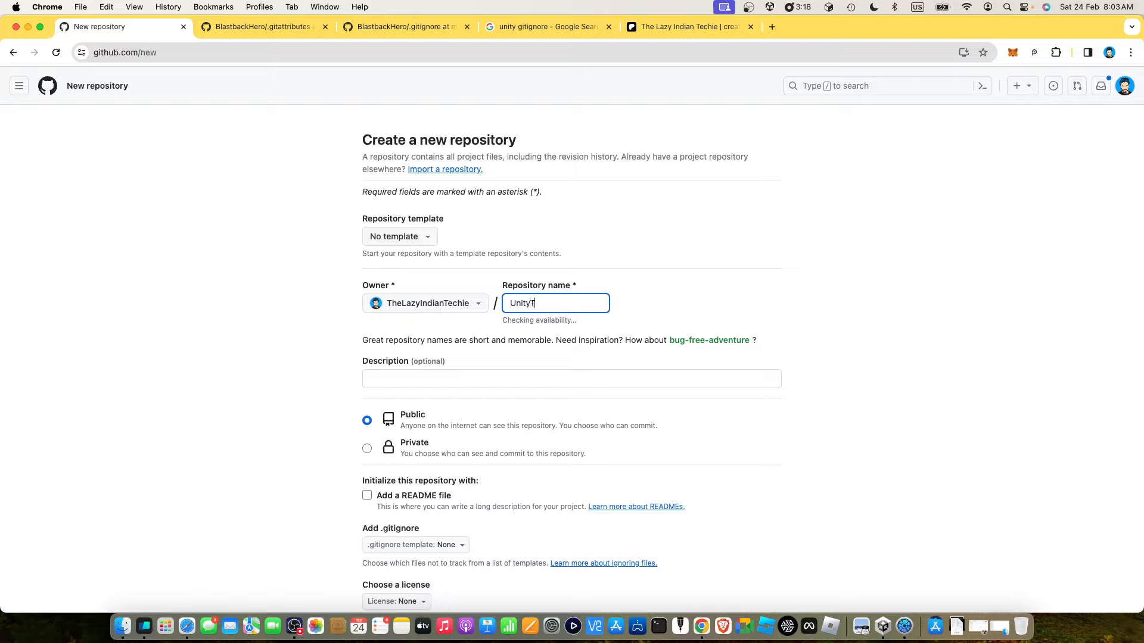
pyautogui.write('utorial')
# - Enter "A simple tutorial in Unity" as the repository description
pyautogui.click(550, 378)
pyautogui.write('A simp')
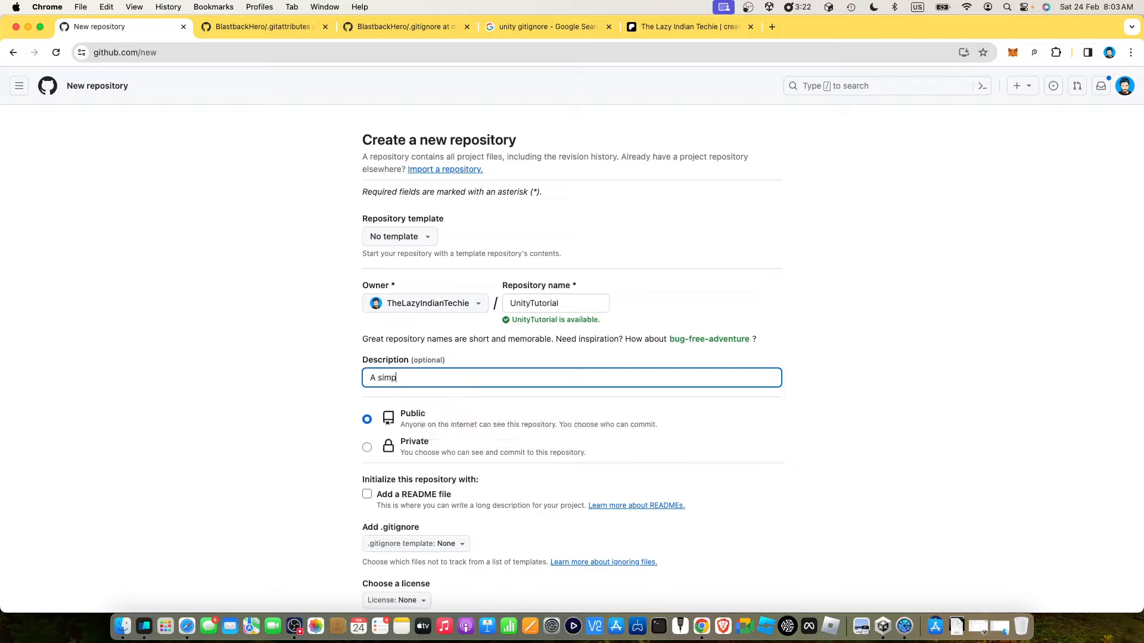
pyautogui.write('le tutorial in Unity')
pyautogui.click(212, 473)
# - Search the .gitignore templates for Unity and close the list without choosing one
pyautogui.scroll(-3, 498, 401)
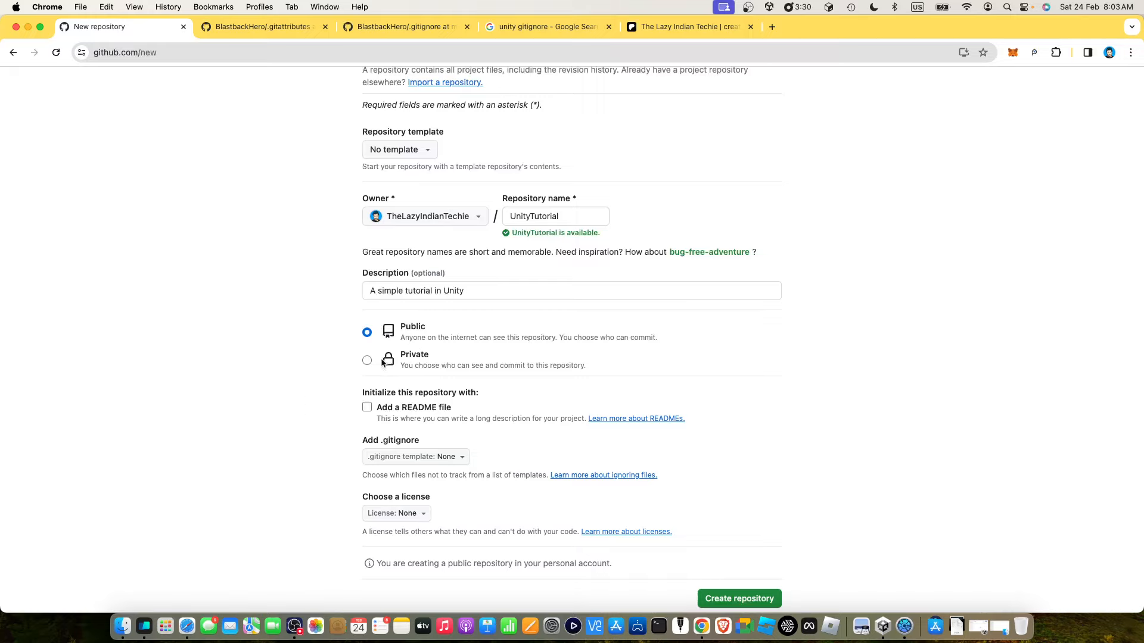
pyautogui.scroll(-1, 266, 387)
pyautogui.scroll(-3, 267, 387)
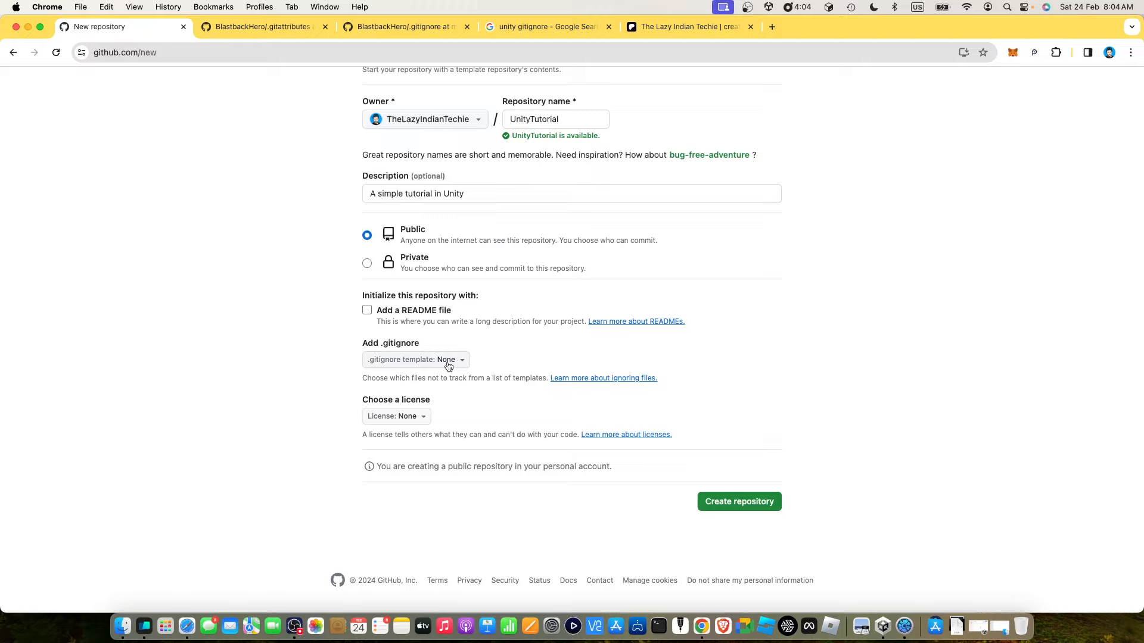
pyautogui.click(421, 359)
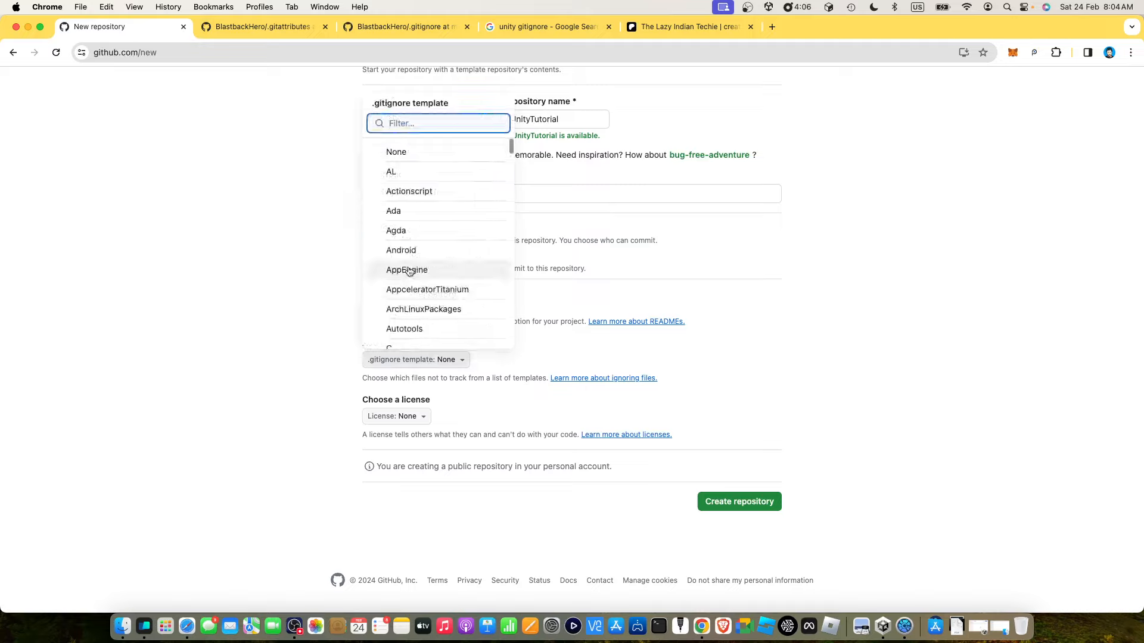
pyautogui.write('Unity')
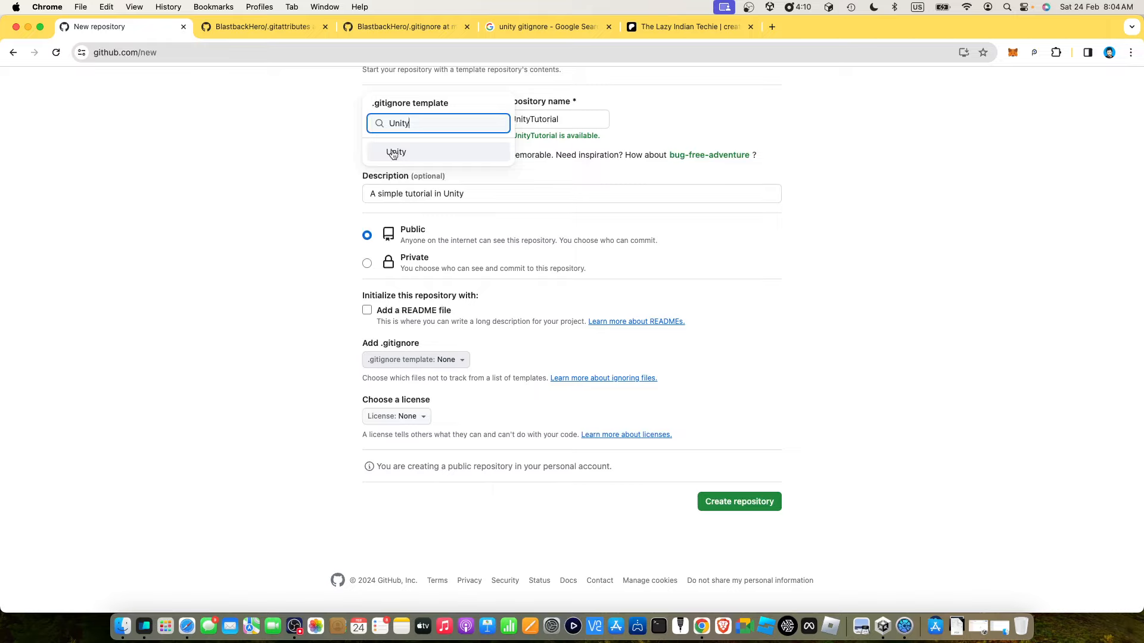
pyautogui.click(205, 191)
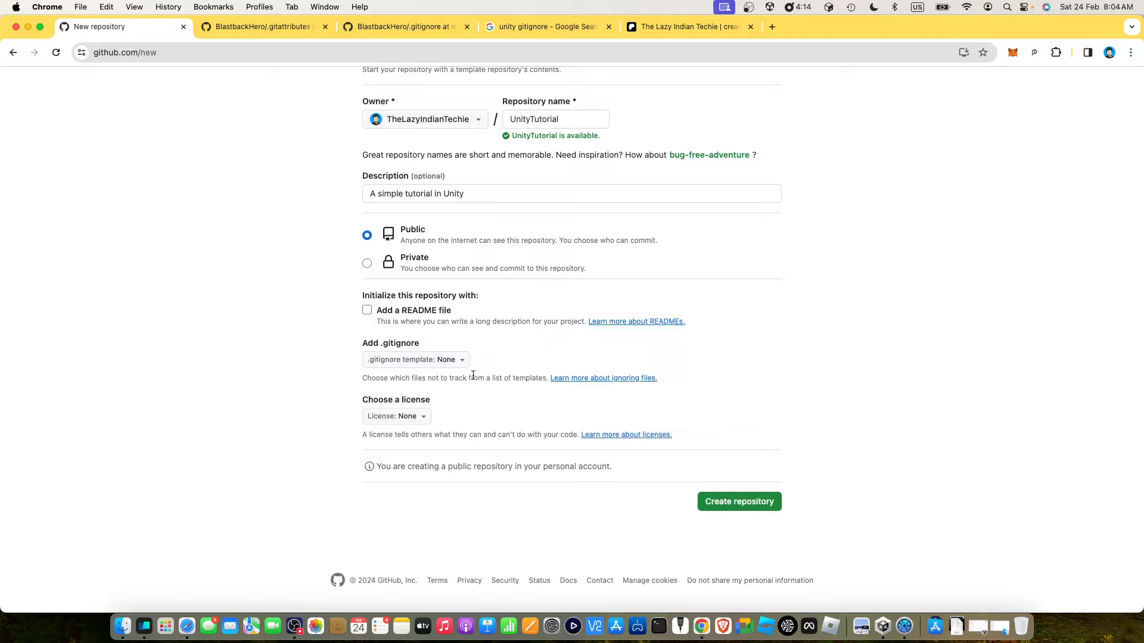
# - Choose the MIT License and create the public repository
pyautogui.click(417, 416)
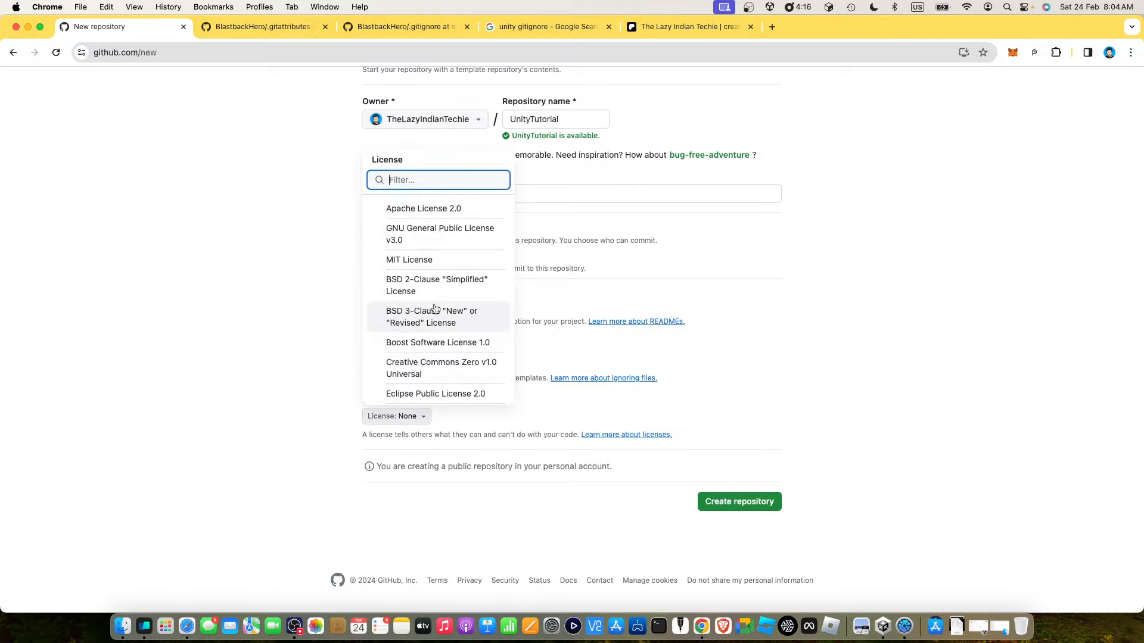
pyautogui.scroll(-5, 434, 308)
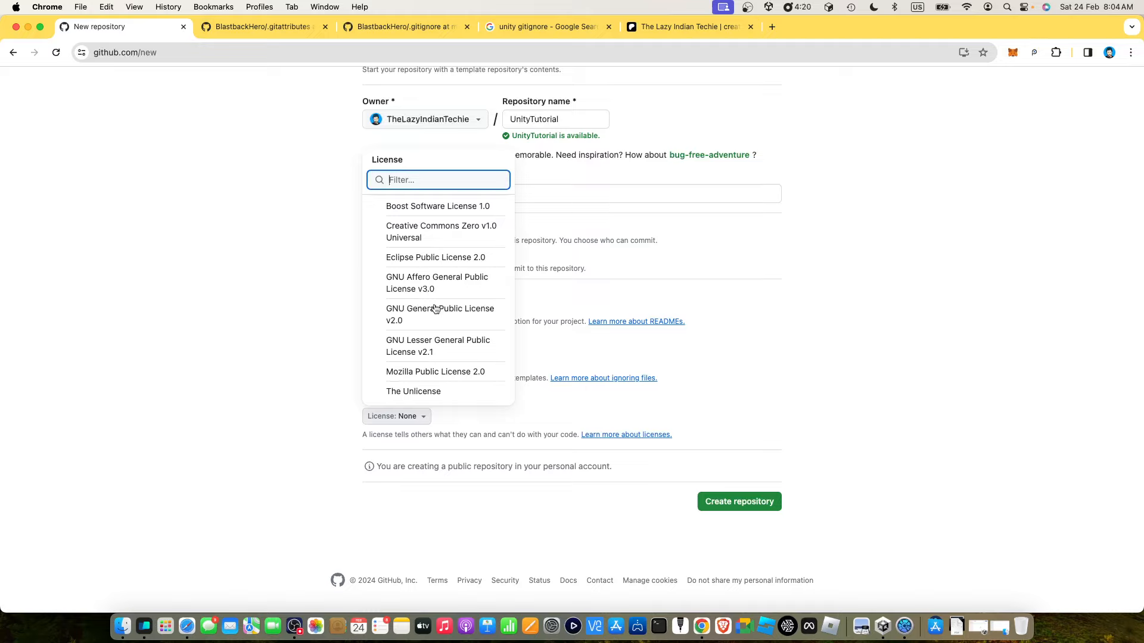
pyautogui.write('MIT')
pyautogui.click(423, 208)
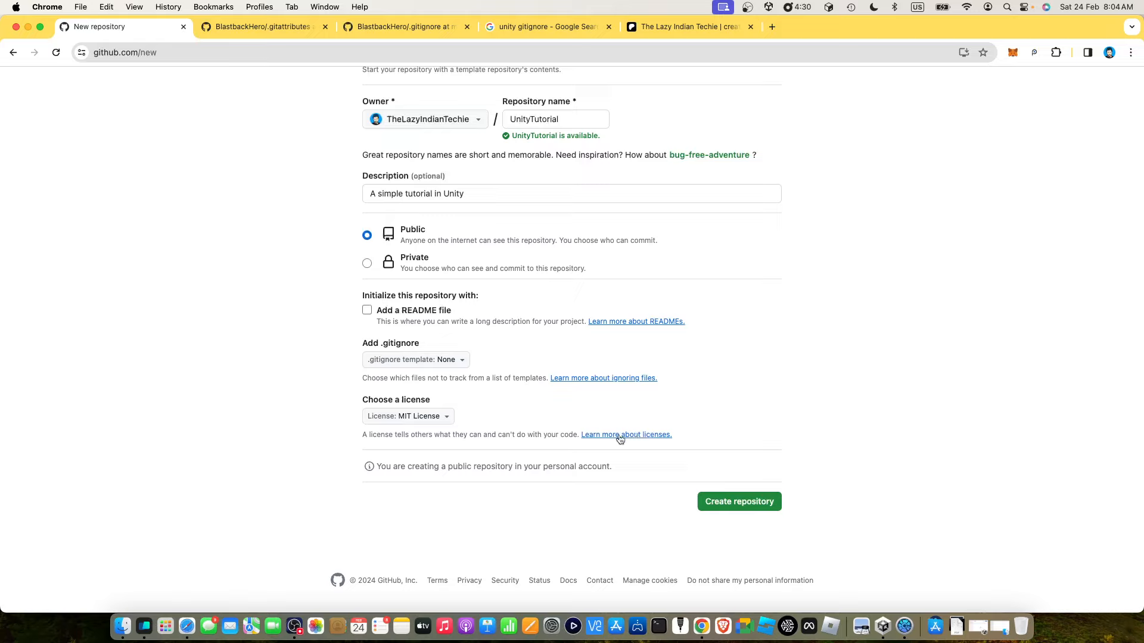
pyautogui.click(739, 503)
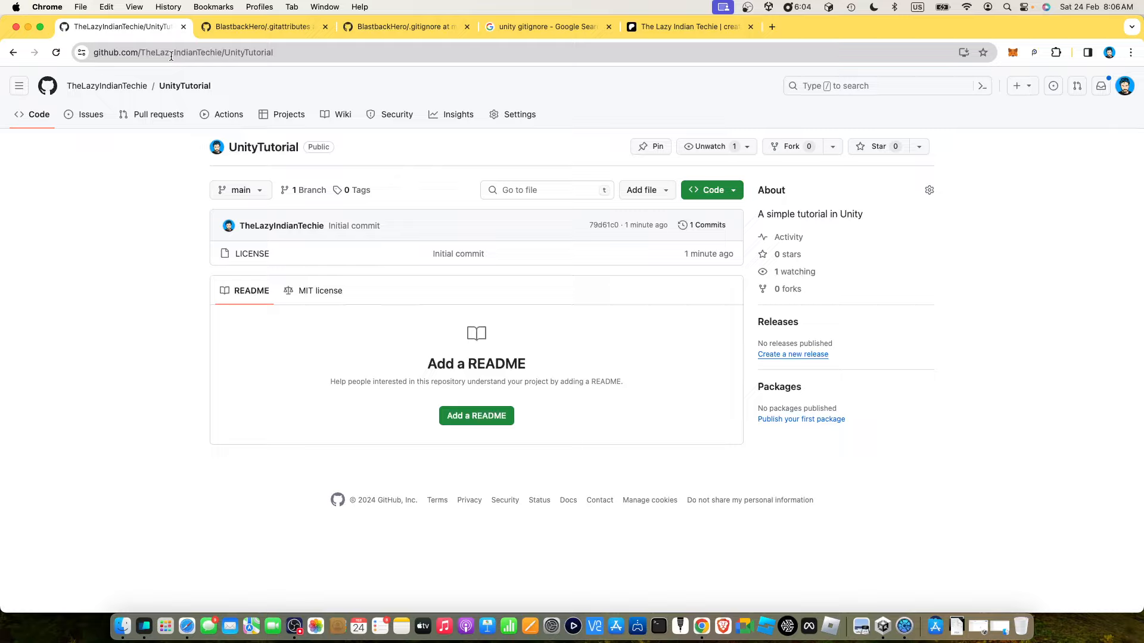
# - Copy the HTTPS clone URL of the UnityTutorial repository
pyautogui.click(732, 192)
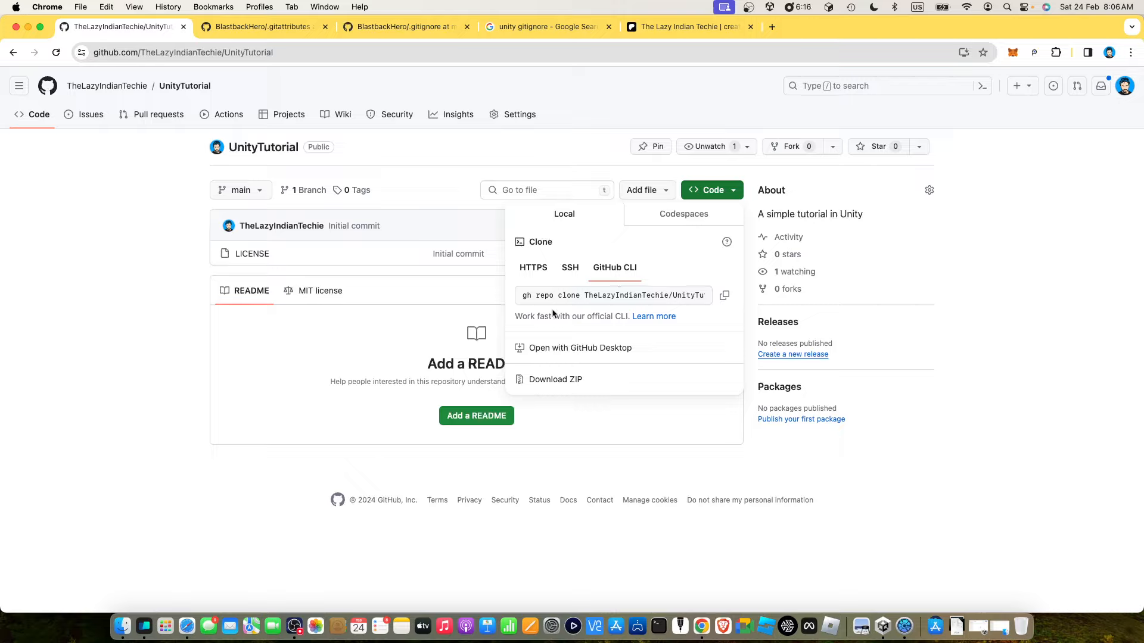
pyautogui.moveTo(523, 295); pyautogui.dragTo(718, 304)
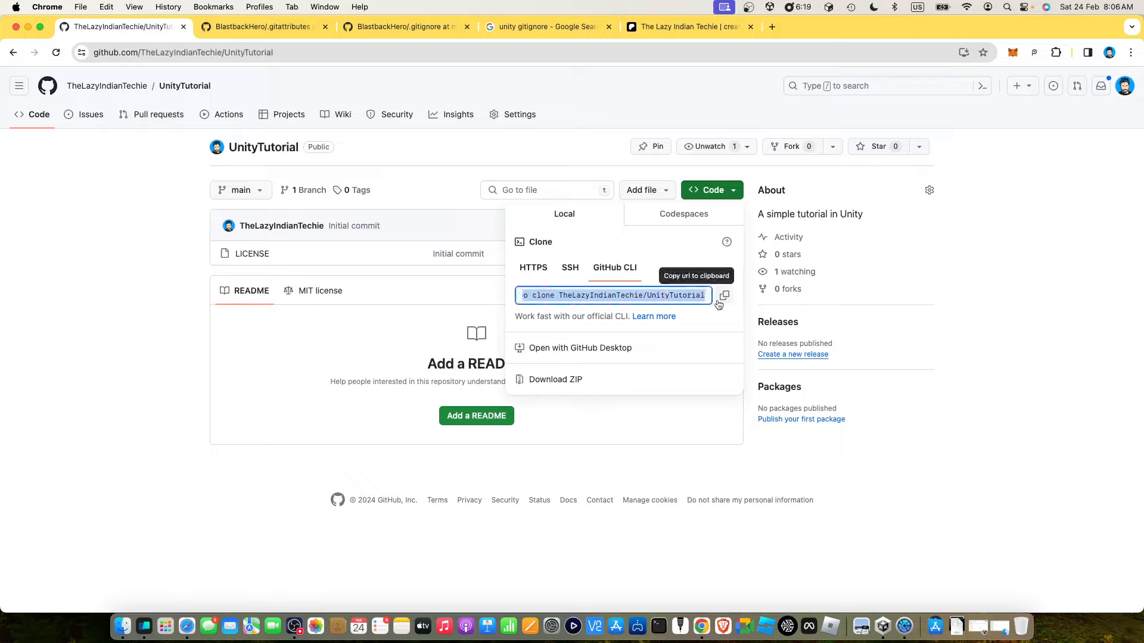
pyautogui.click(541, 271)
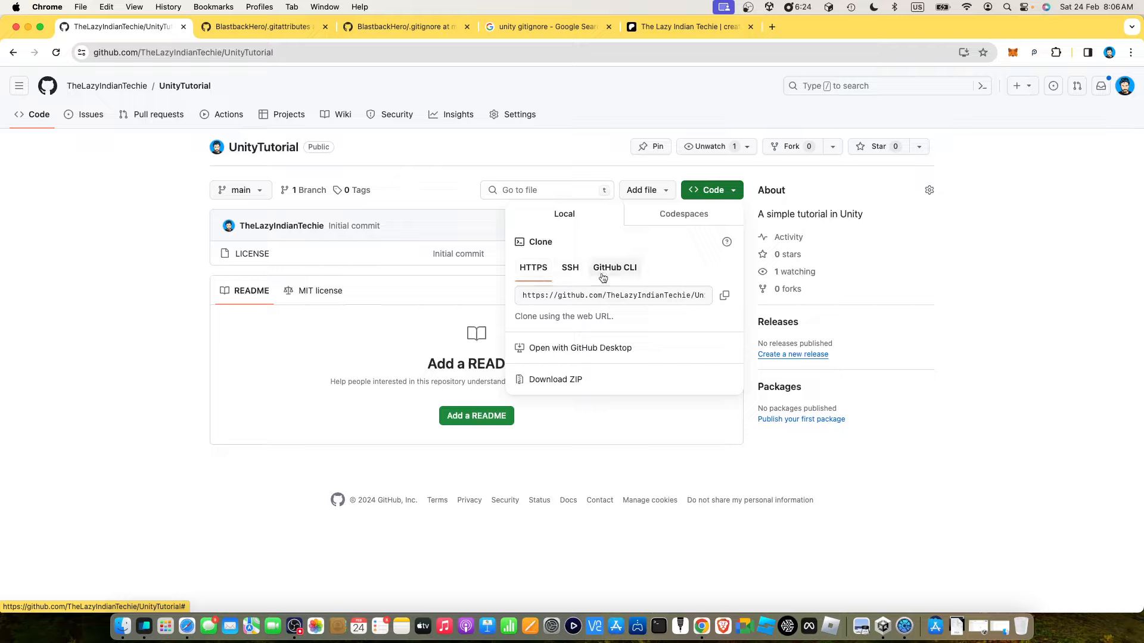
pyautogui.click(725, 296)
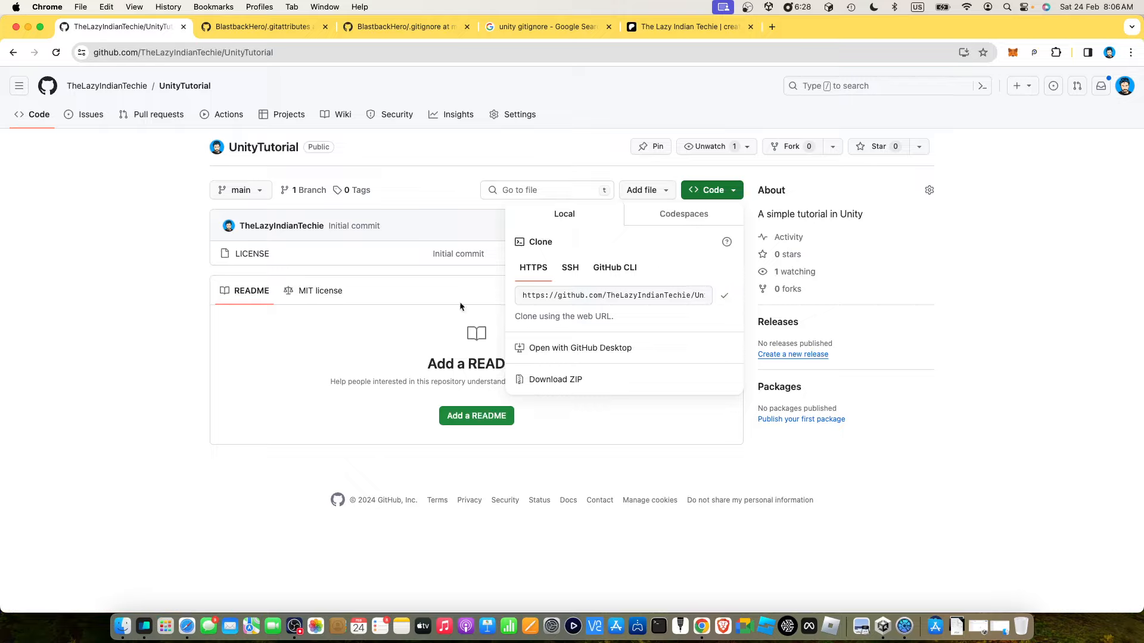
pyautogui.click(359, 352)
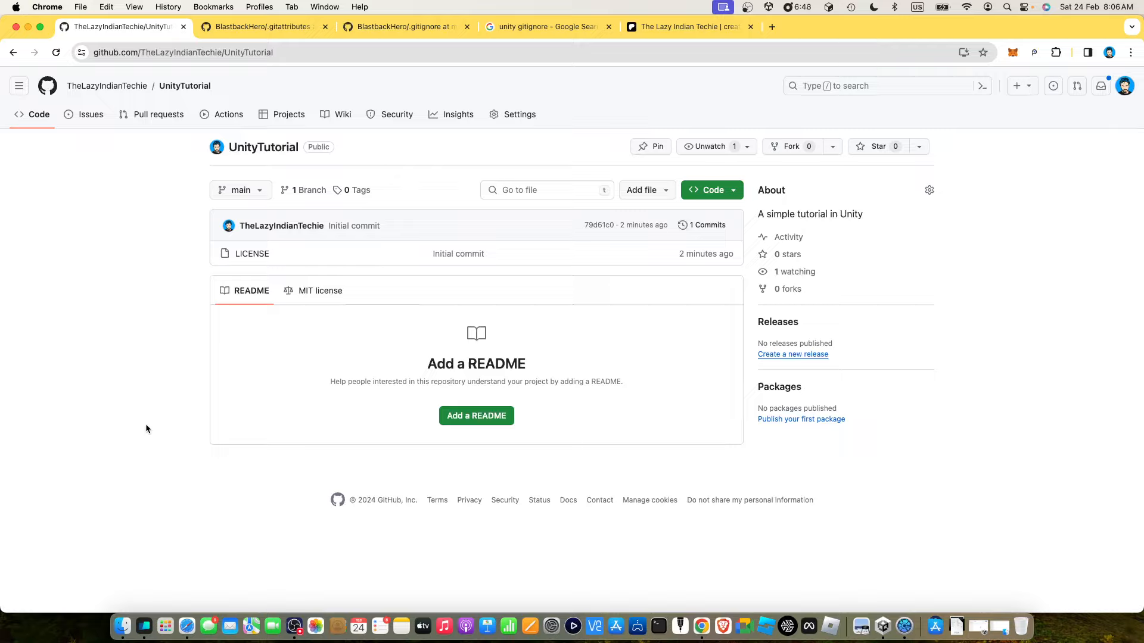
pyautogui.click(734, 197)
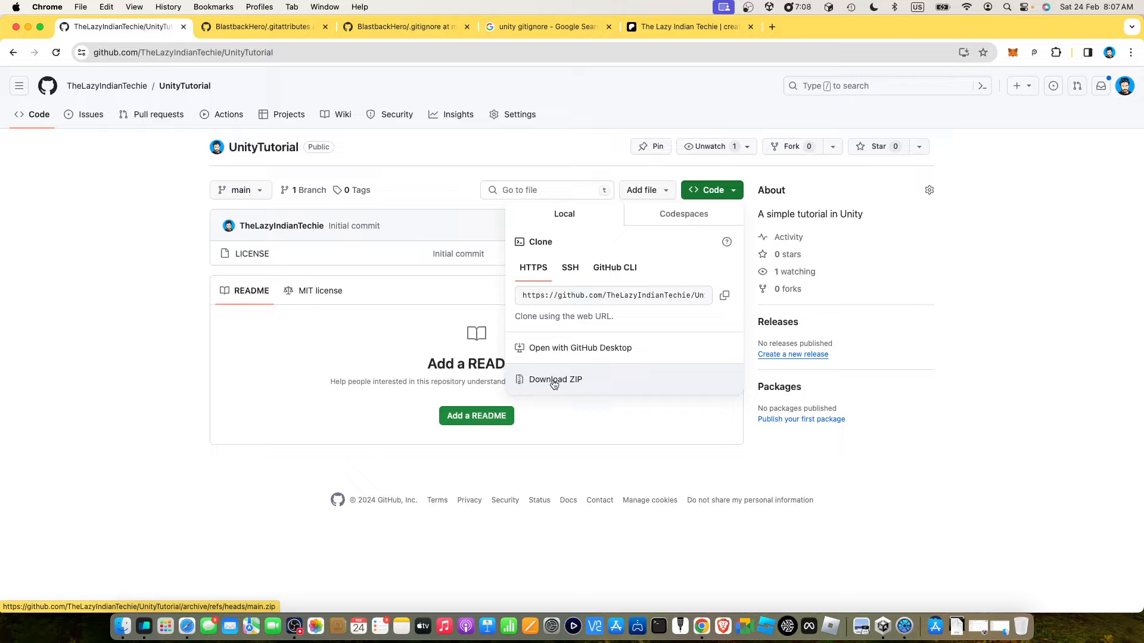
pyautogui.click(292, 381)
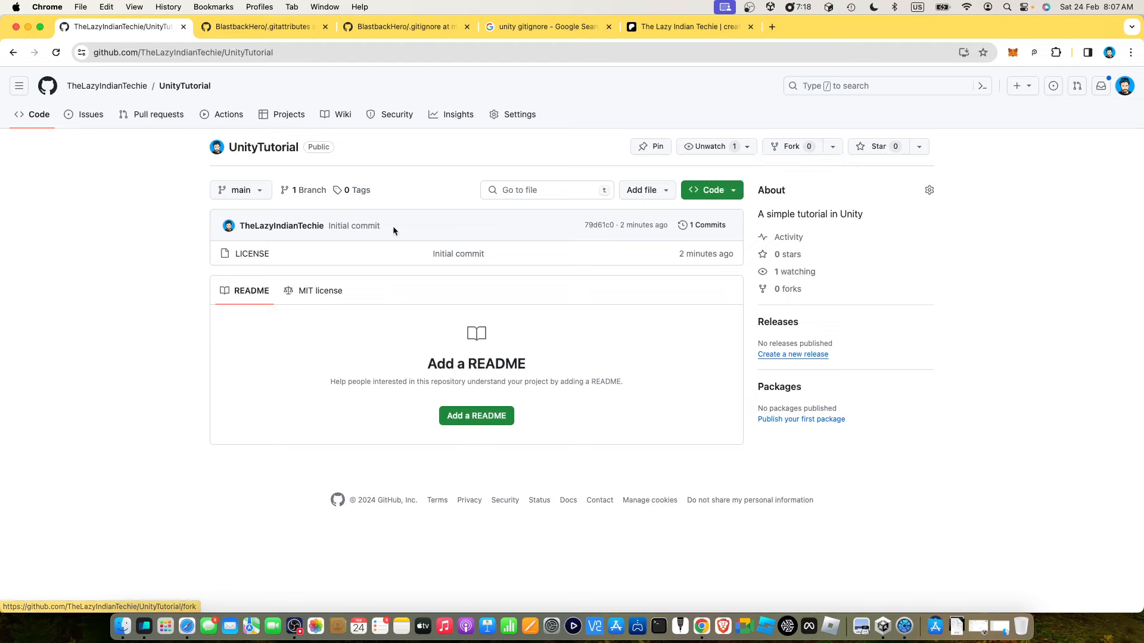
# - Switch to the Warp terminal and list the contents of the Tutorials folder with ls
pyautogui.hotkey('ctrl', 'Left')
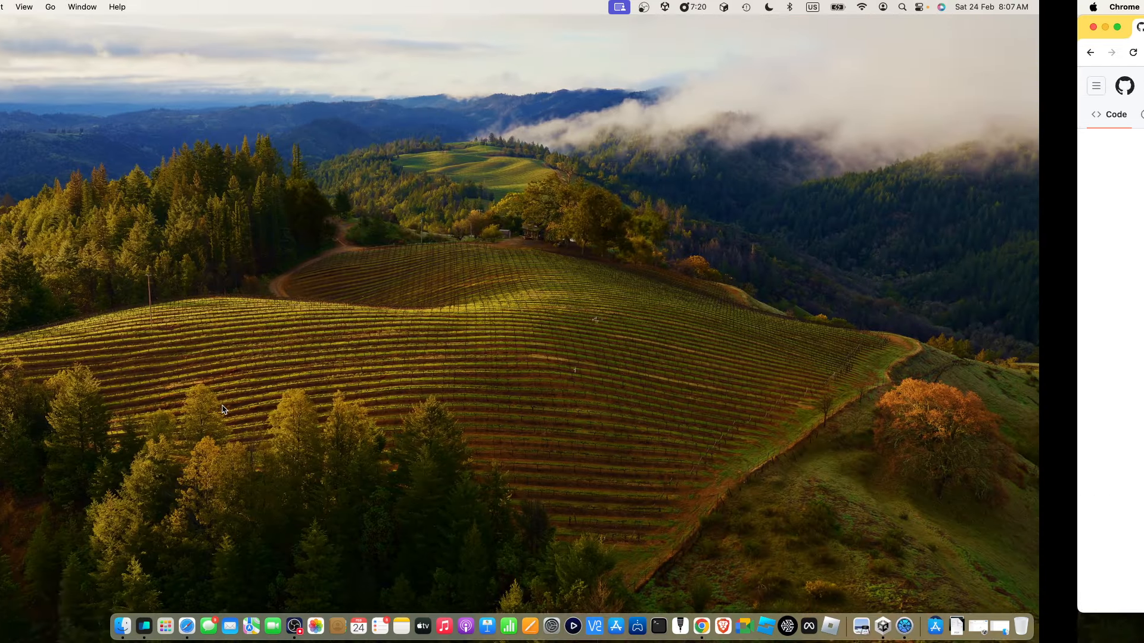
pyautogui.click(144, 624)
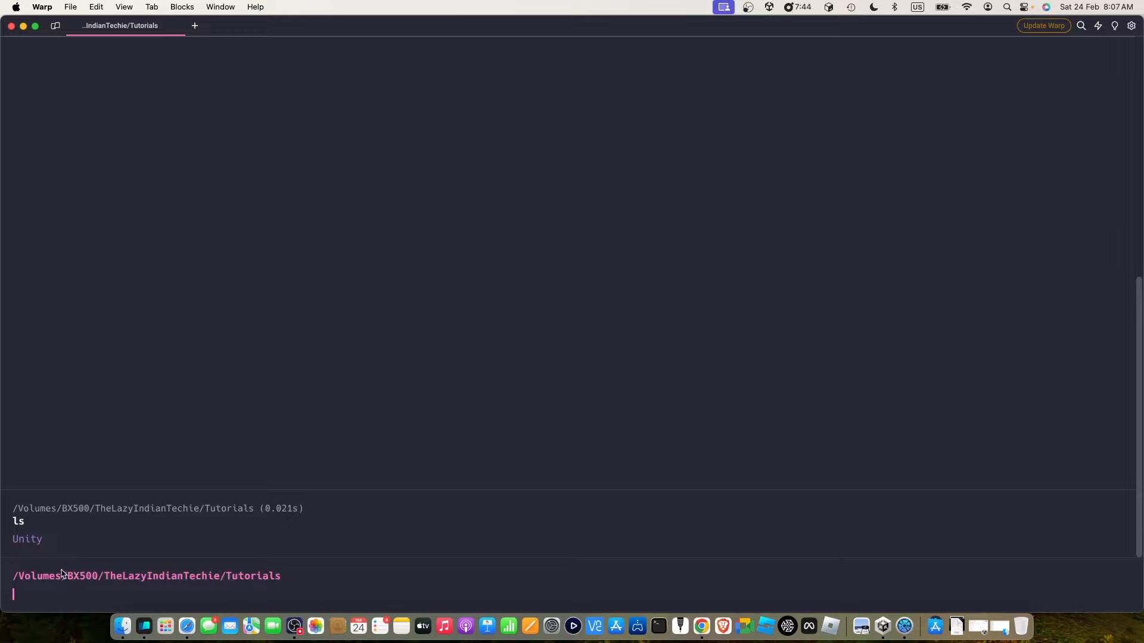
pyautogui.write('ls')
pyautogui.press('Return')
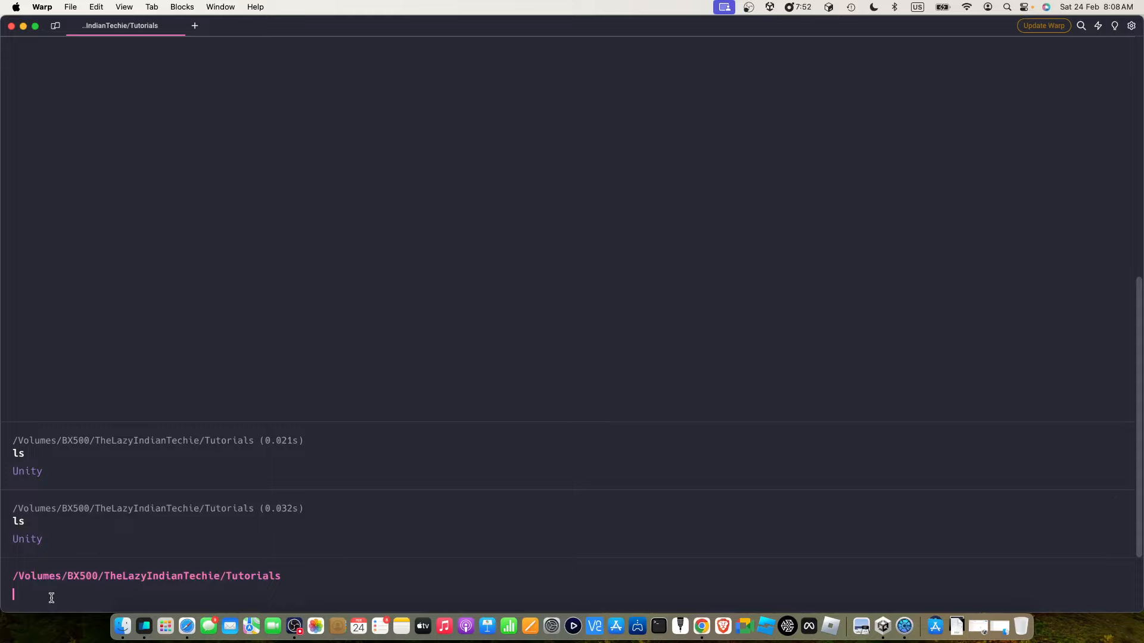
# - Write a git clone command with the copied HTTPS URL of UnityTutorial.git at the Tutorials folder prompt
pyautogui.write('https://github.com/TheLazyIndianTechie/UnityTutorial.git')
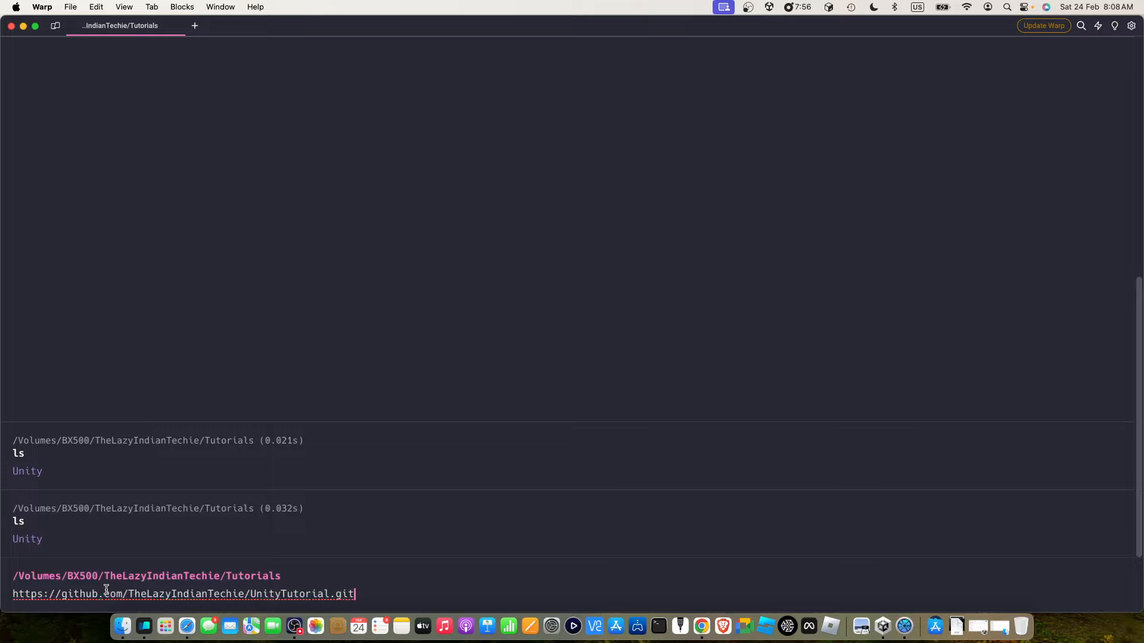
pyautogui.press('super+z')
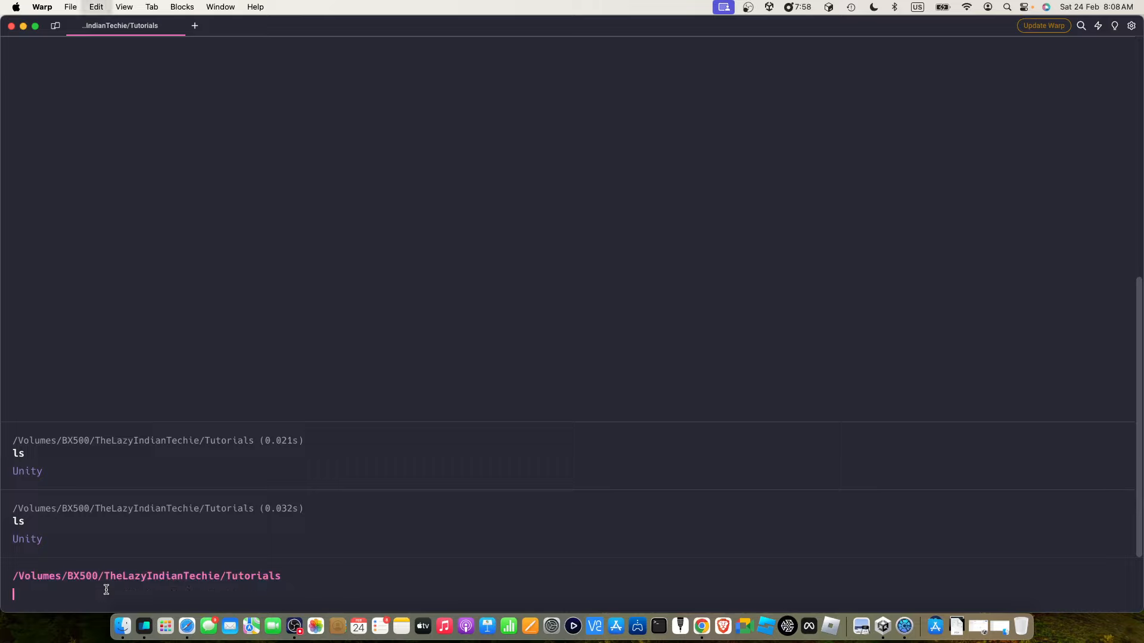
pyautogui.write('git clone')
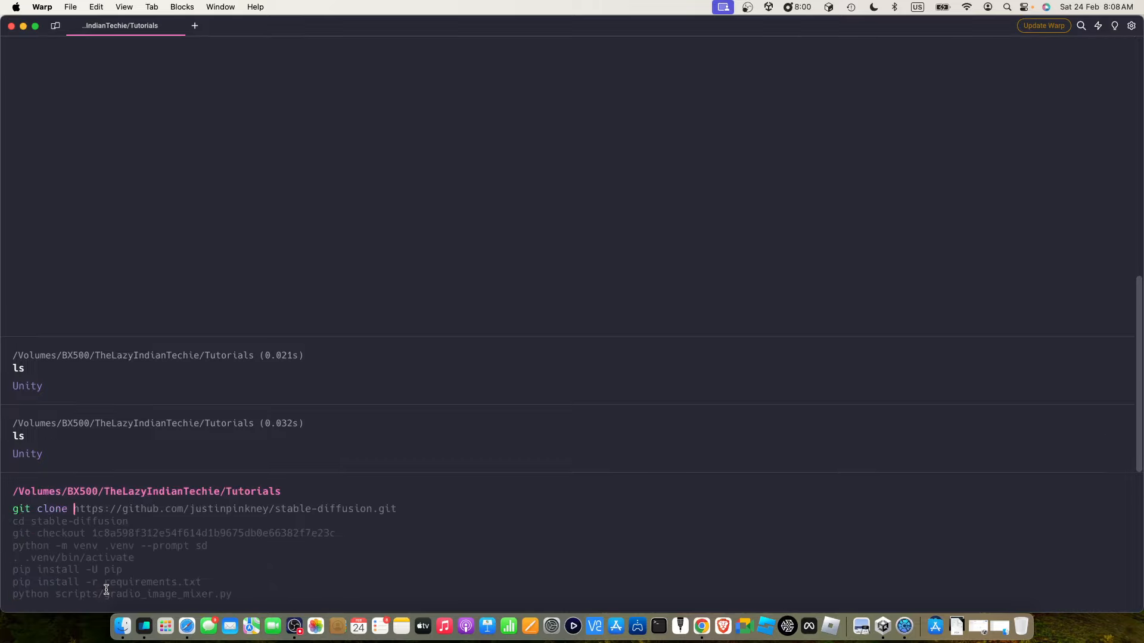
pyautogui.write('https://github.com/TheLazyIndianTechie/UnityTutorial.git')
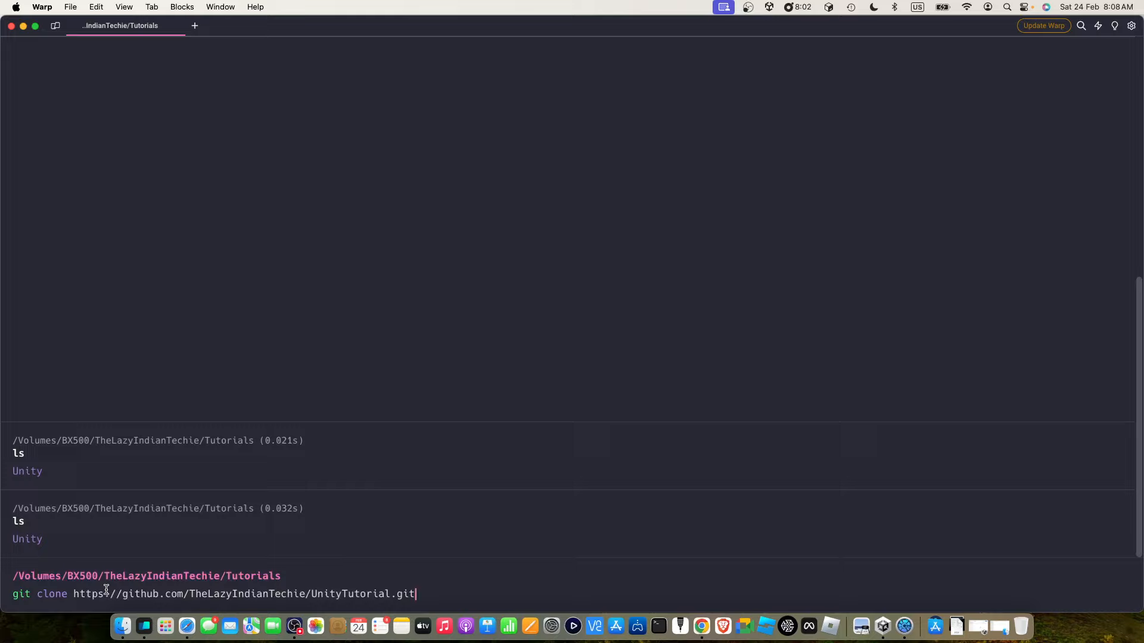
pyautogui.moveTo(73, 594); pyautogui.dragTo(422, 587)
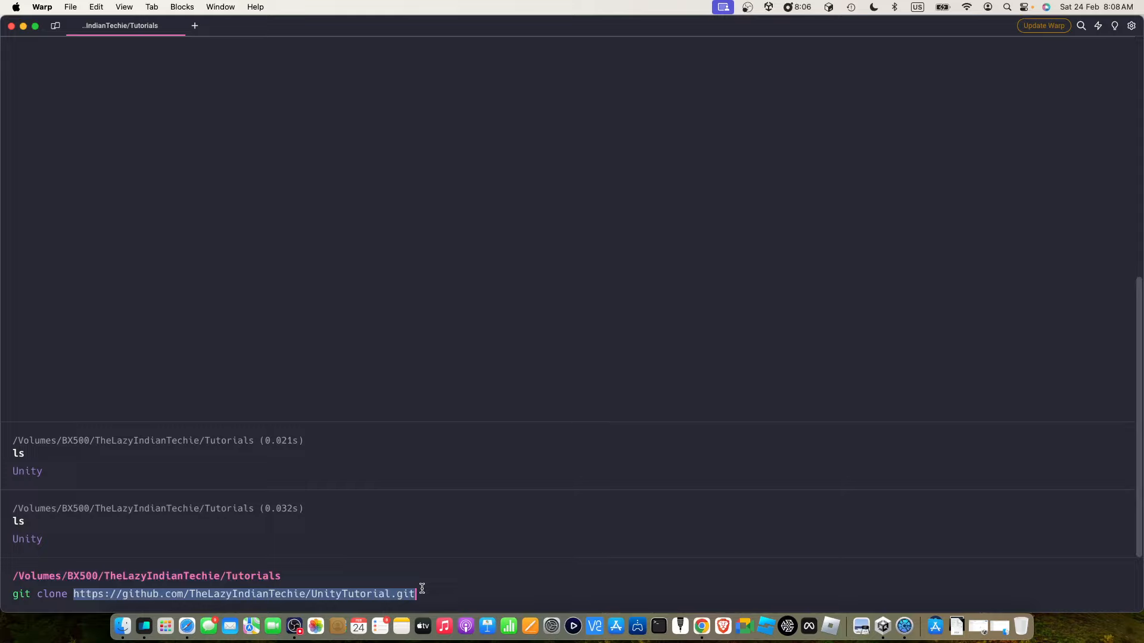
pyautogui.click(430, 591)
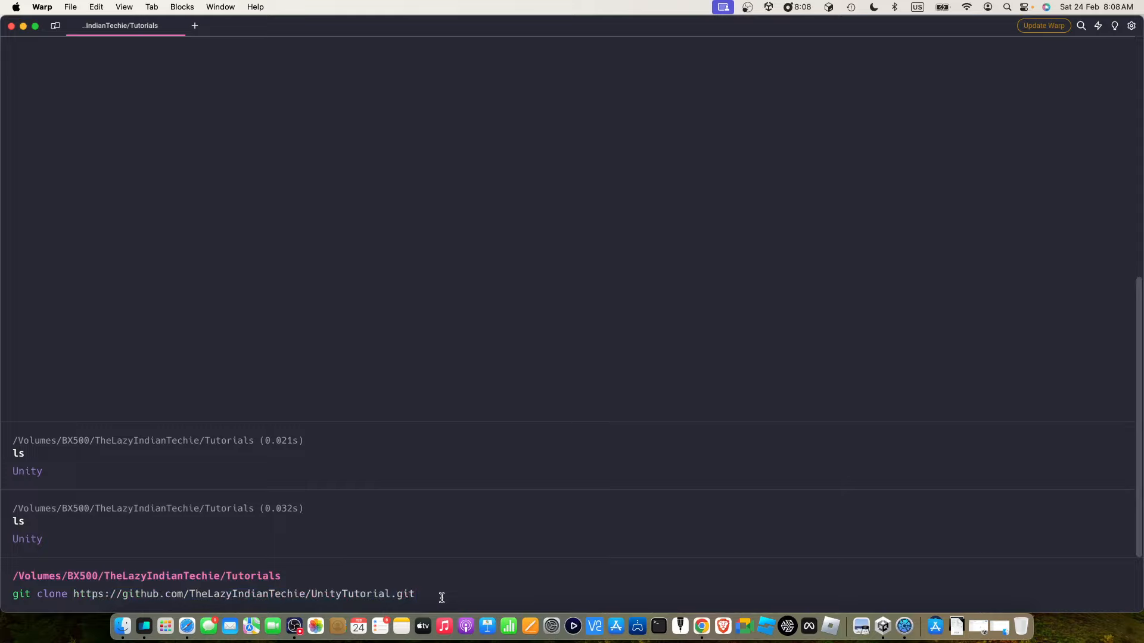